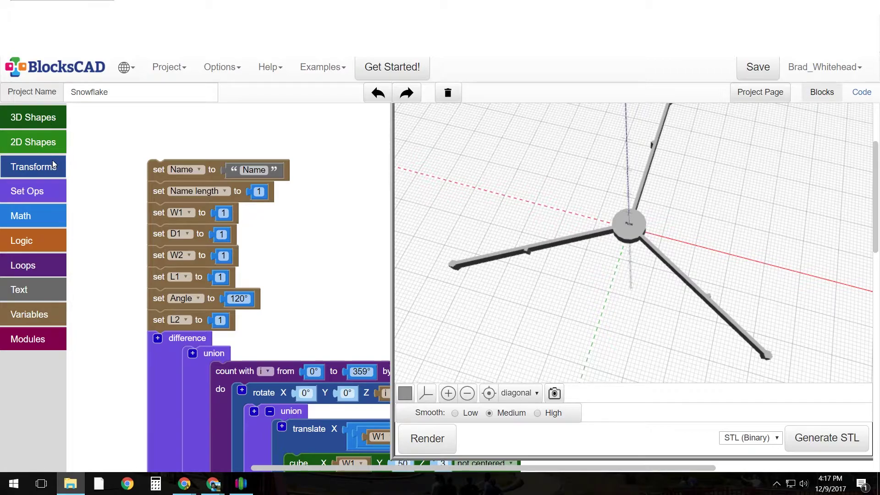
Step: Set the Name variable to the person's first name, render the snowflake and check the lettering on the hub
scroll(177, 172, "down", 3)
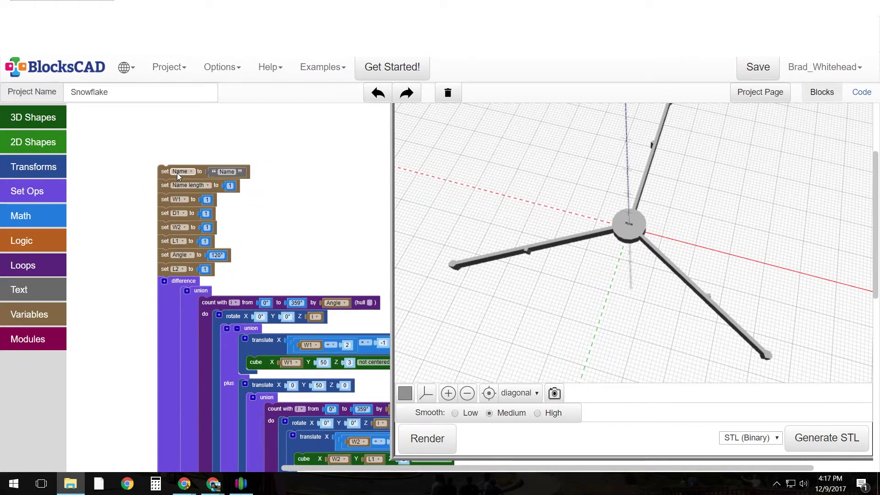
scroll(176, 171, "down", 4)
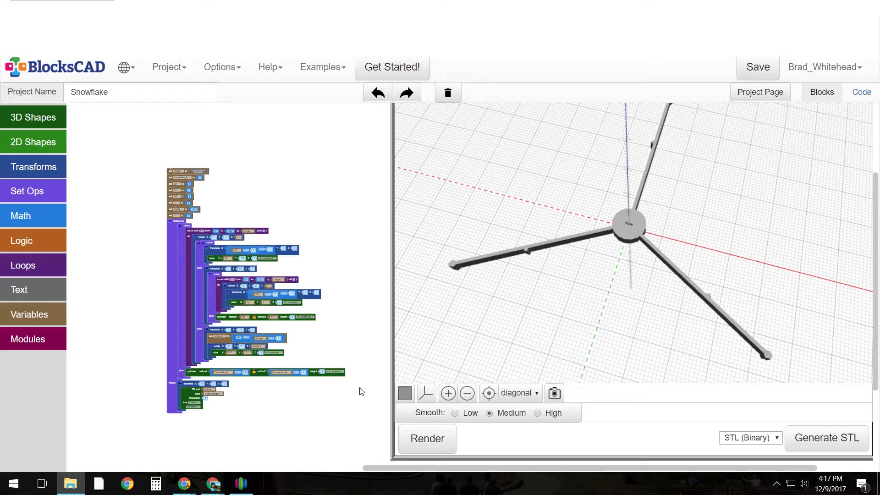
scroll(176, 172, "up", 6)
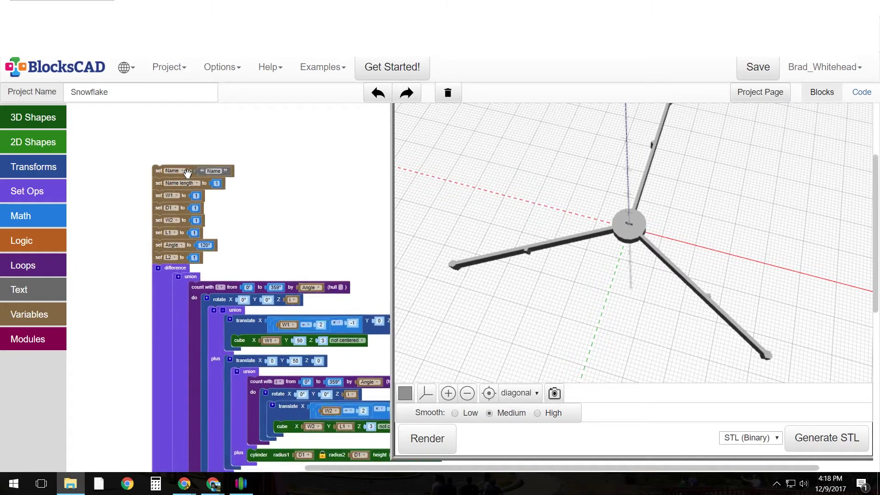
scroll(186, 173, "up", 5)
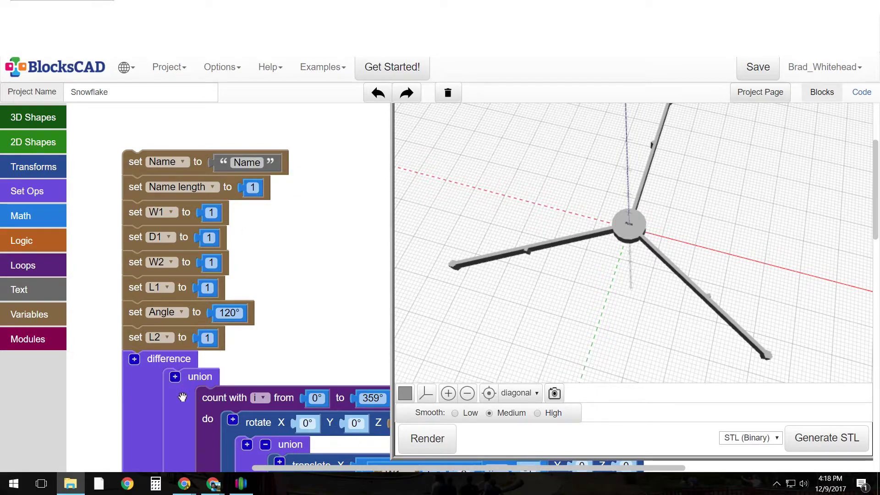
left_click(251, 164)
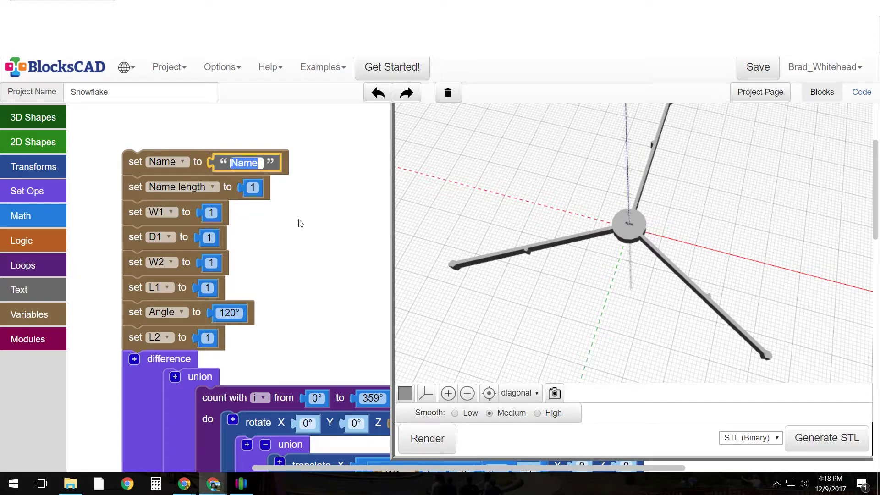
type("Brad")
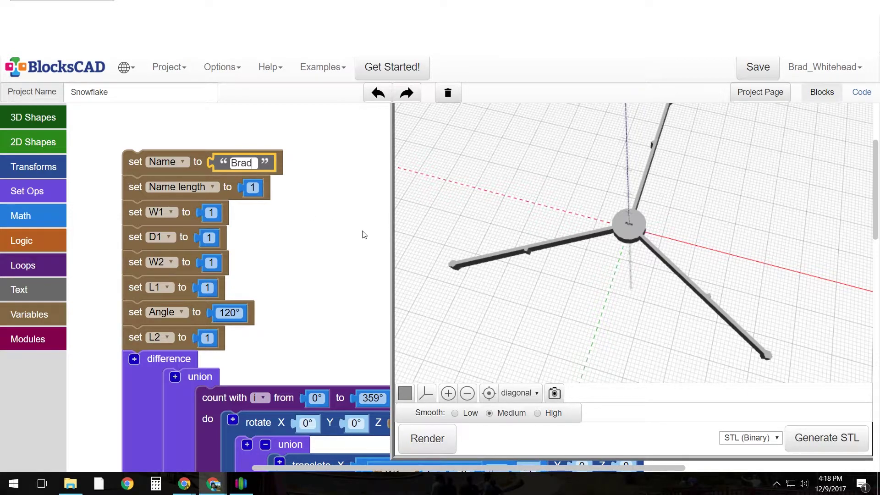
left_click(293, 204)
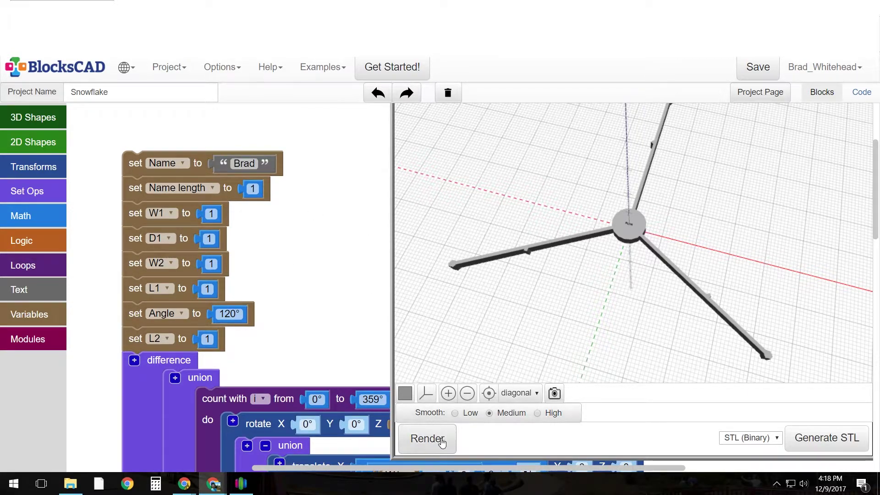
left_click(427, 439)
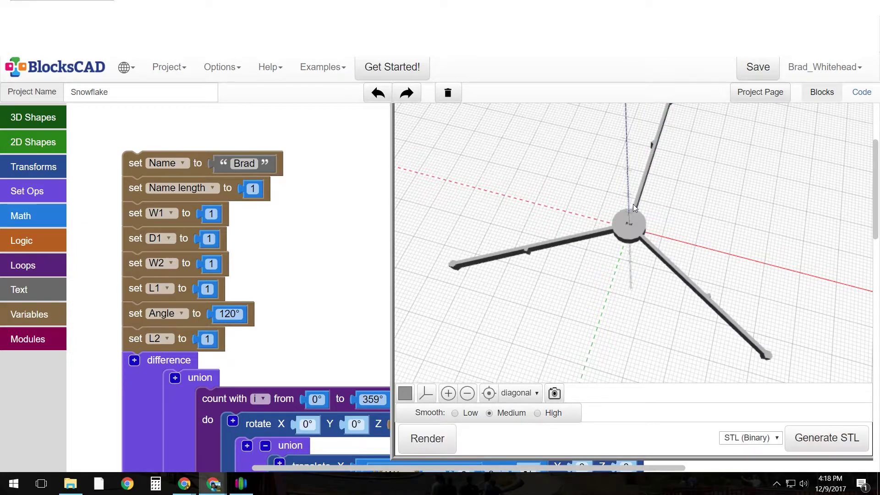
scroll(639, 221, "up", 5)
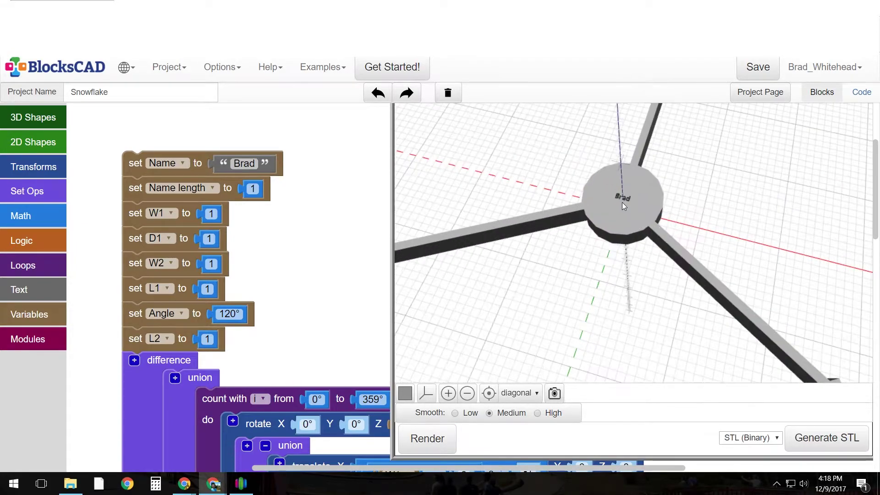
scroll(613, 284, "down", 5)
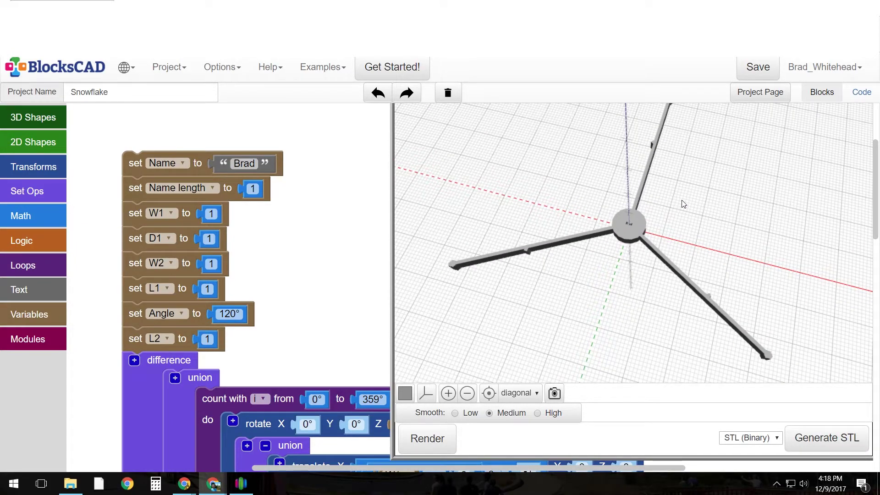
scroll(683, 204, "up", 5)
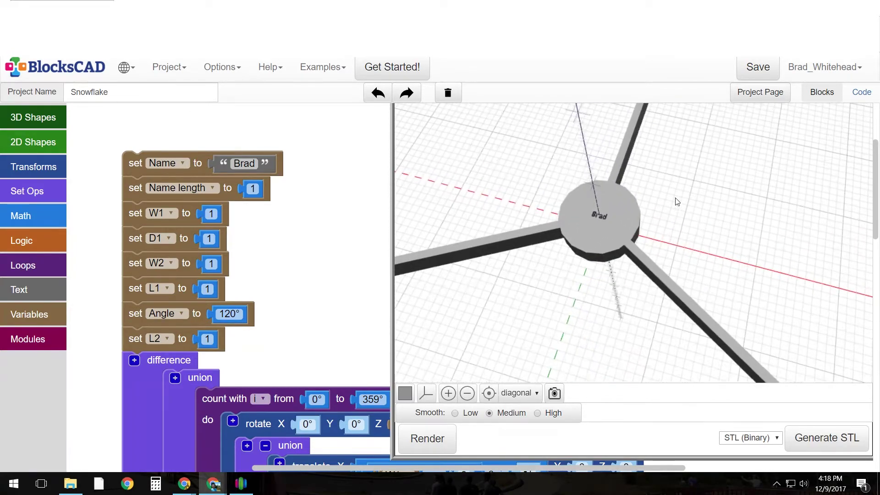
scroll(648, 187, "down", 5)
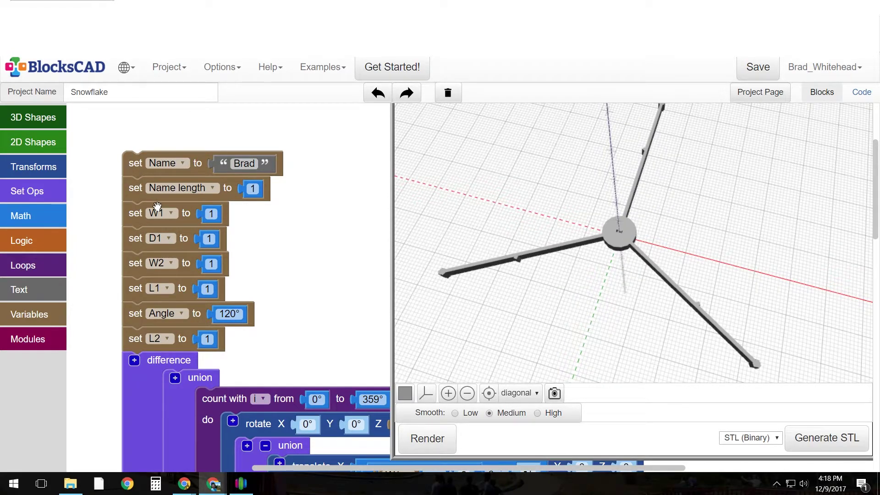
Step: Set the Name length variable to 5 and render the snowflake
left_click(252, 189)
type("5")
left_click(444, 448)
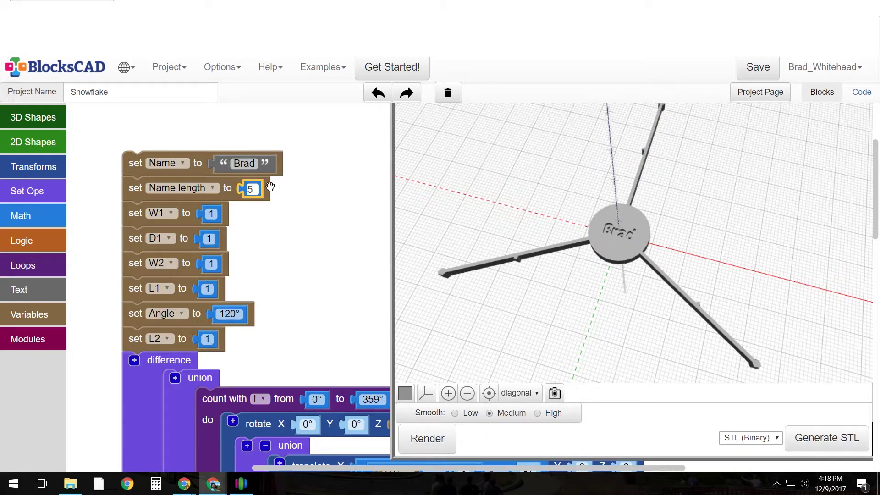
Step: Reduce the Name length variable to 4 and render the snowflake with the smaller hub
left_click(252, 189)
type("4")
left_click(427, 439)
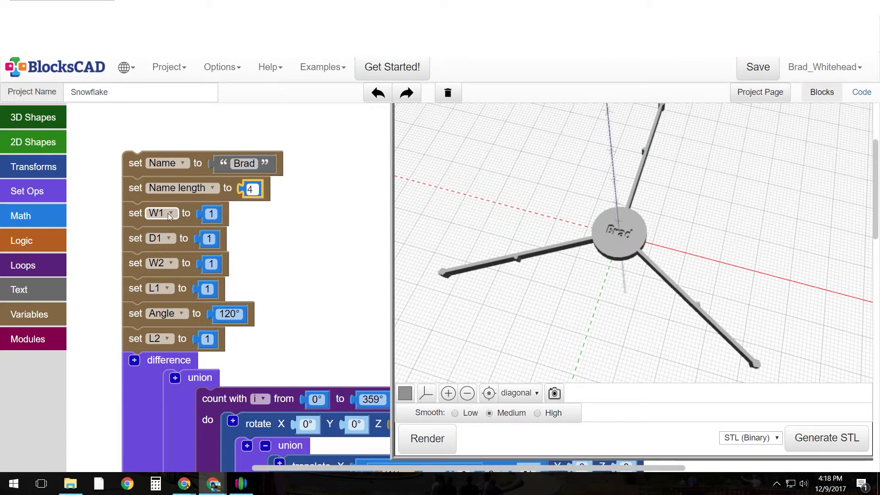
Step: Set the W1 variable to 3 to widen the snowflake's main arms, and render the model
left_click(213, 214)
left_click(503, 243)
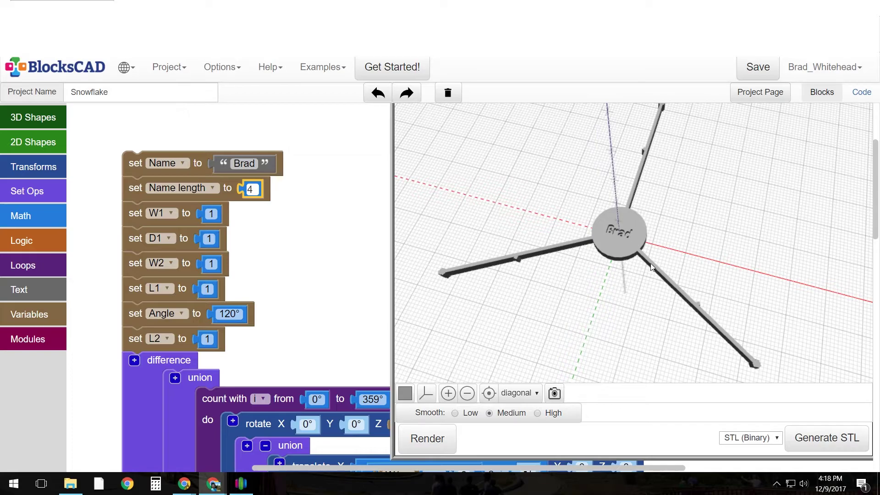
left_click(211, 213)
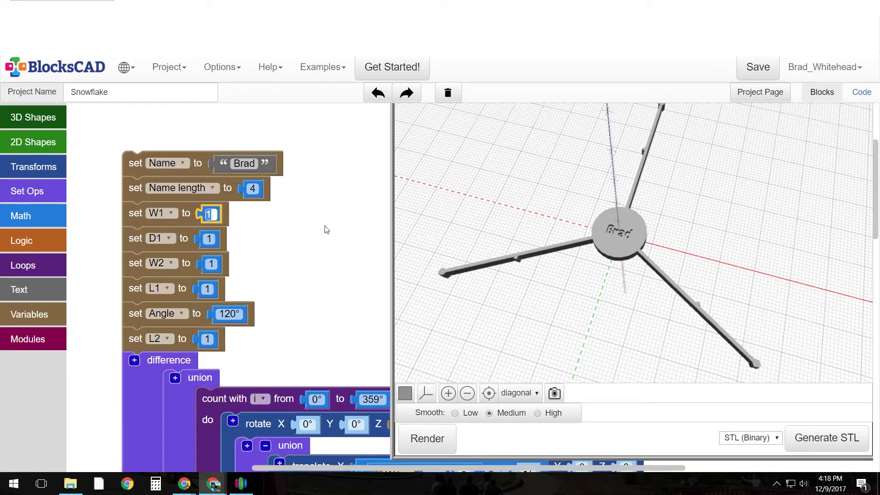
type("3")
left_click(426, 438)
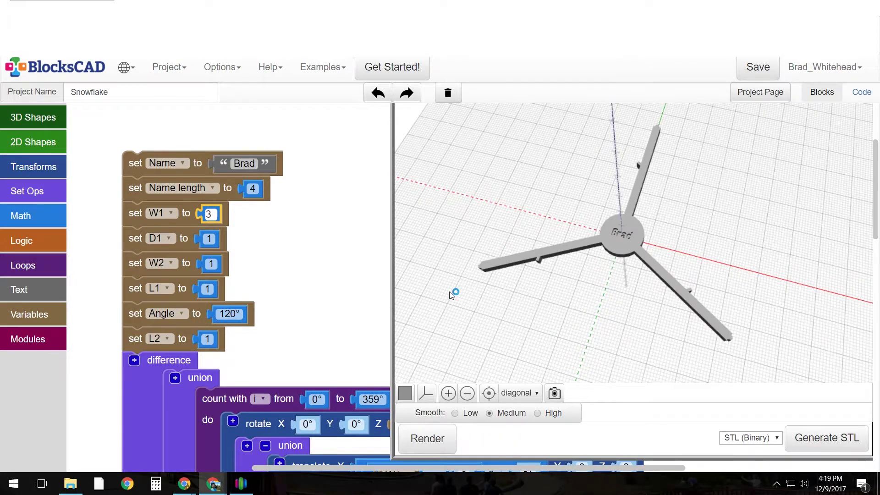
Step: Set the D1 variable to 2 to enlarge the arms' end cylinders, and render the model
left_click(207, 239)
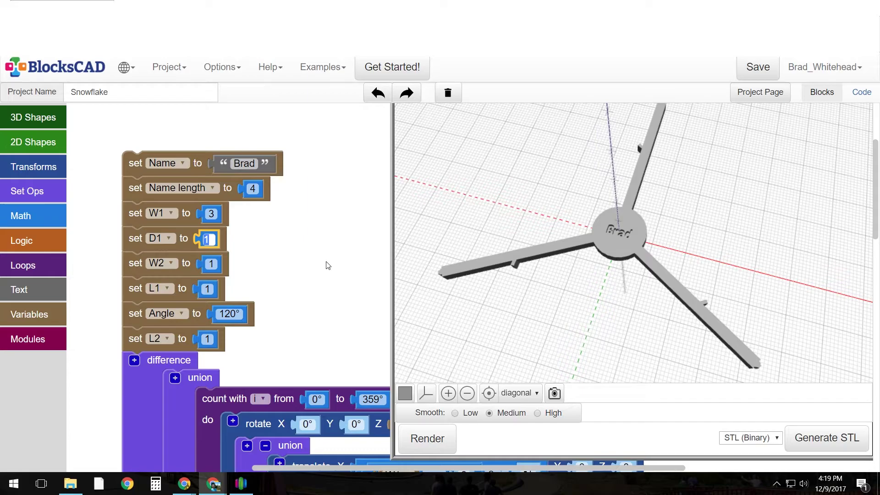
type("2")
left_click(427, 439)
Step: Set W2 to 2 and L1 to 5 for the small branches at the arm tips, rendering after each change
left_click(209, 264)
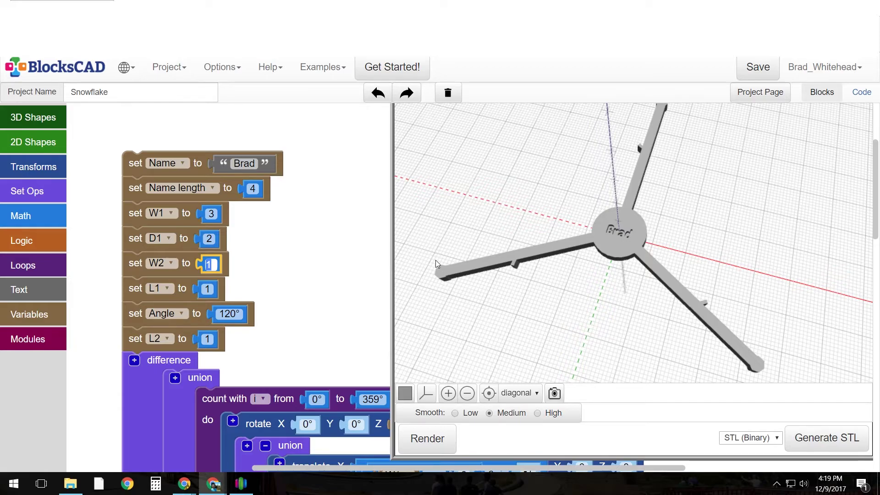
type("2")
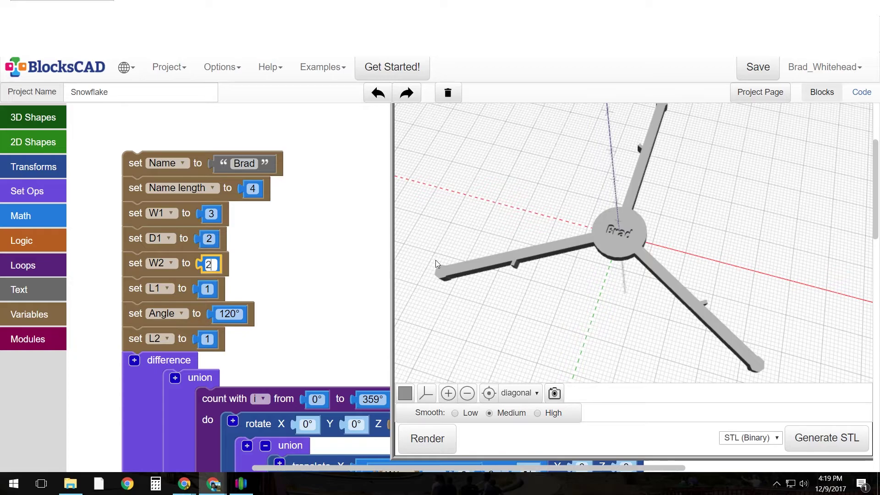
left_click(438, 443)
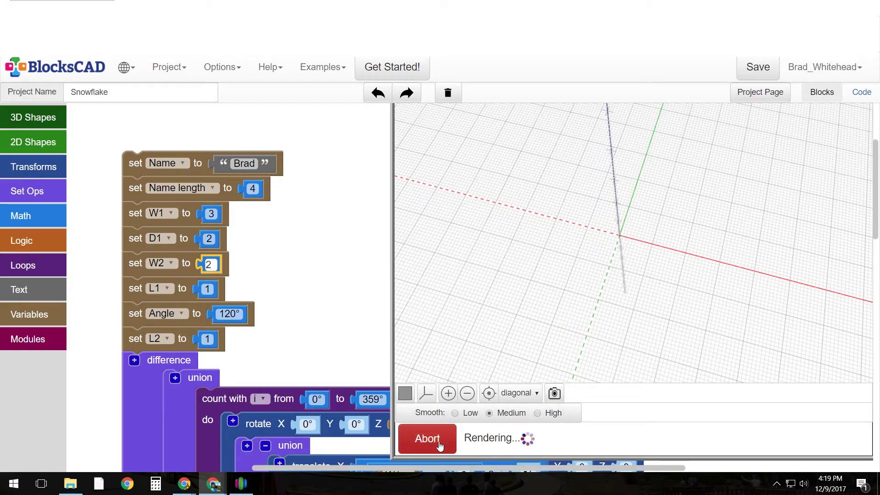
left_click(207, 289)
type("5")
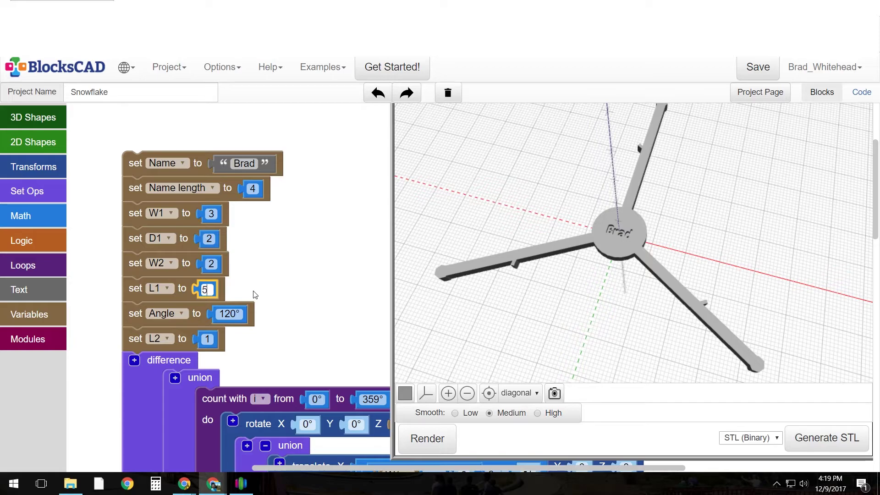
left_click(429, 439)
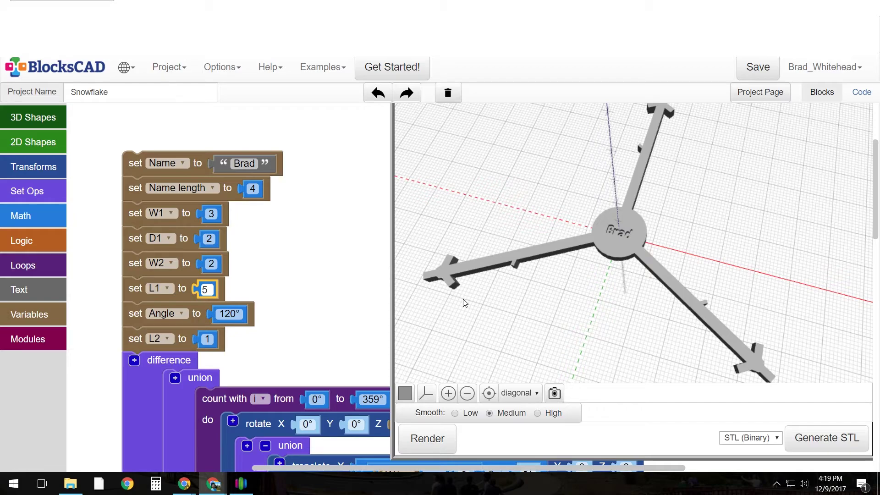
Step: Set the Angle variable to 60° and render the snowflake to check the arm arrangement
left_click(228, 314)
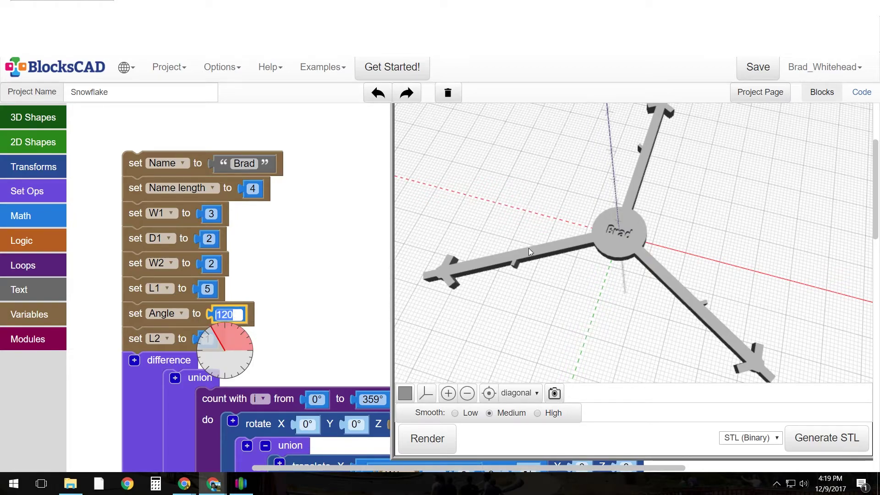
type("60")
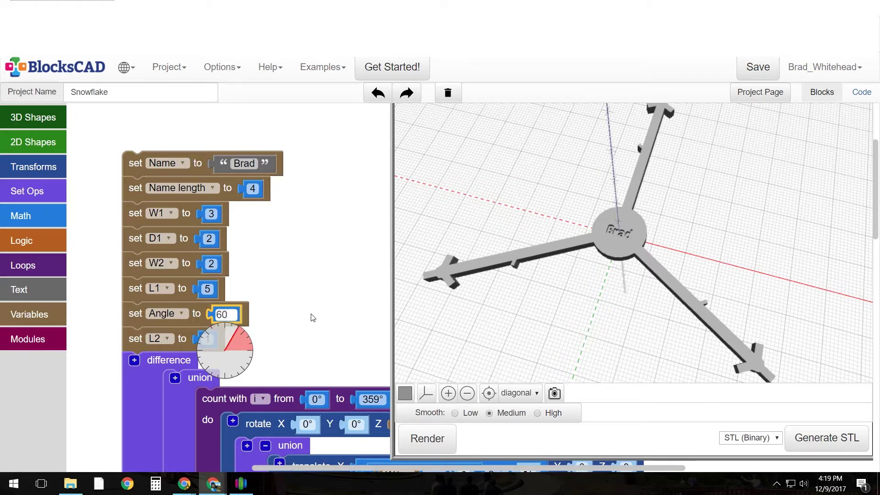
key("Return")
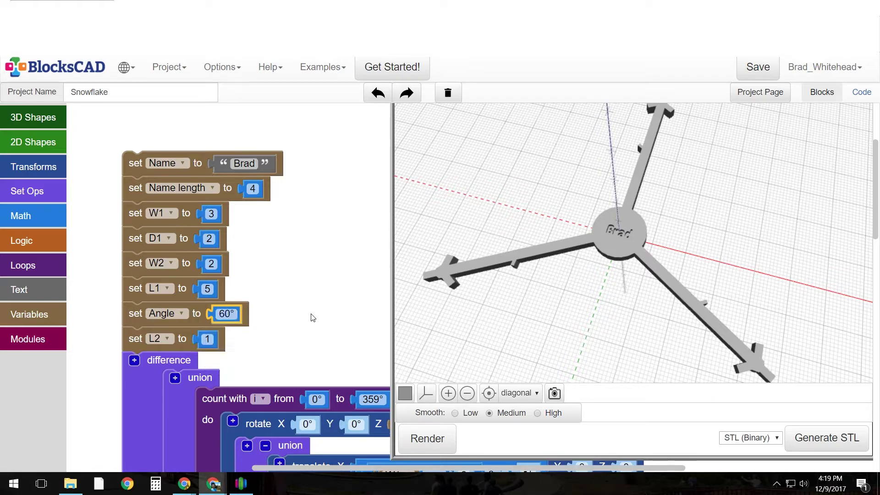
left_click(428, 439)
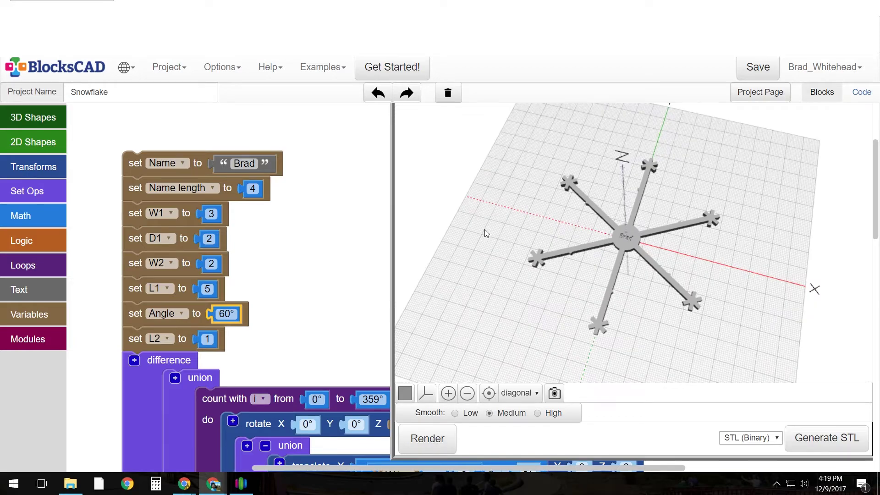
scroll(713, 235, "up", 2)
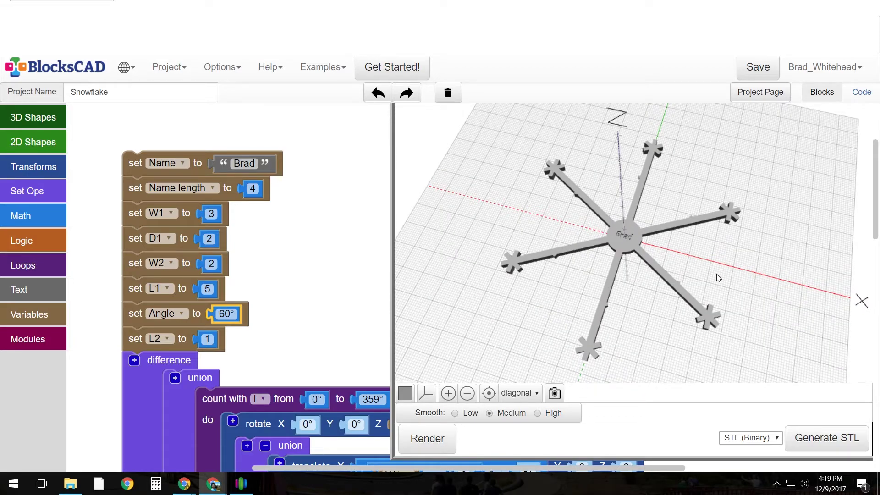
scroll(632, 225, "up", 1)
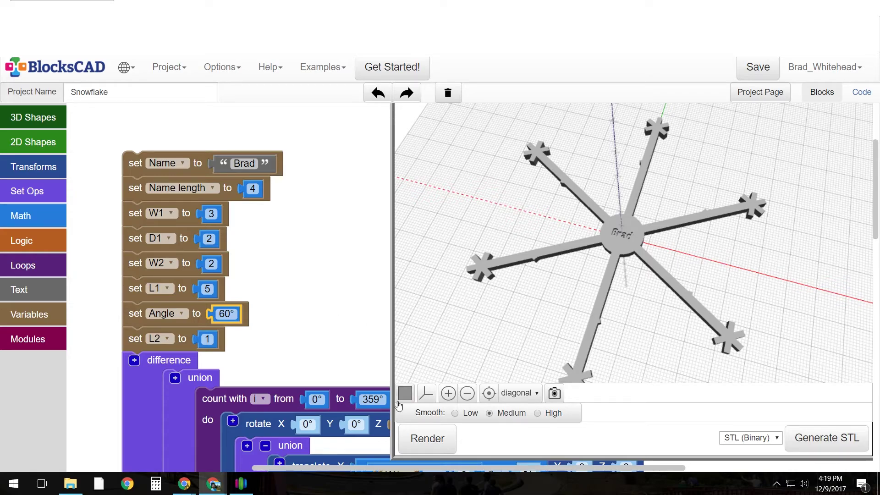
left_click(362, 399)
left_click(745, 294)
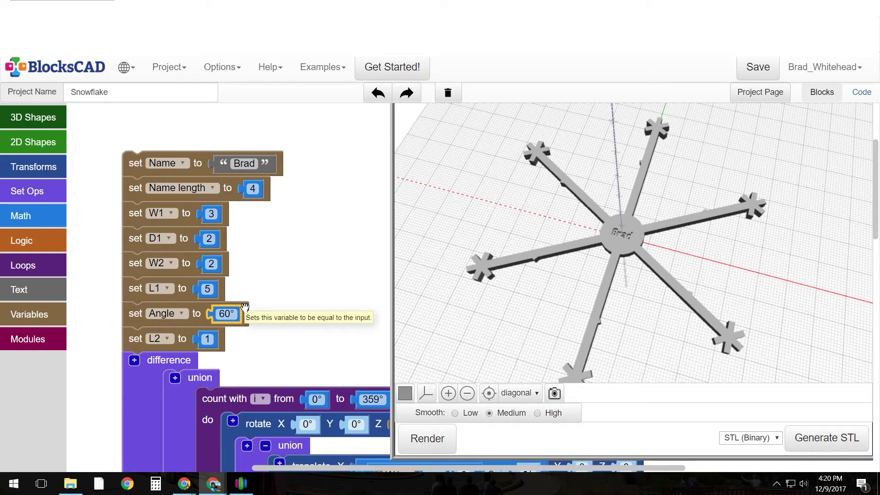
Step: Set the L2 variable to 40 to lengthen the crossbars between the arms, and render the model
left_click(209, 339)
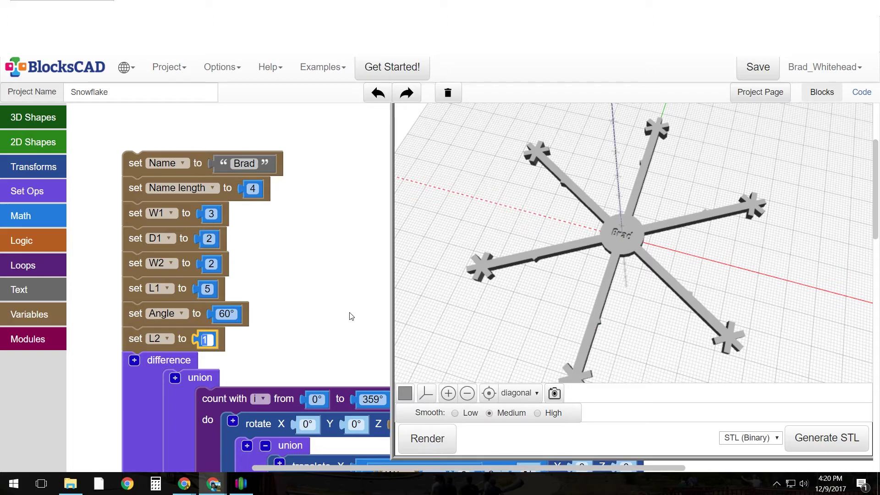
type("40")
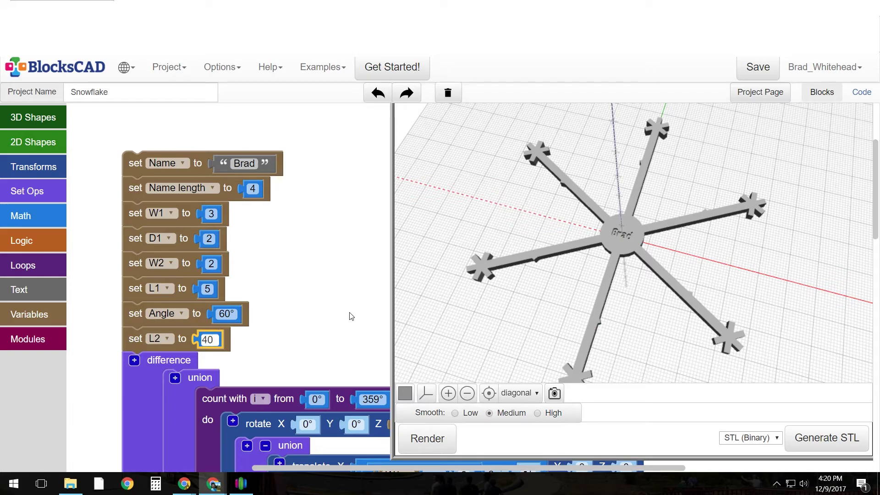
left_click(440, 438)
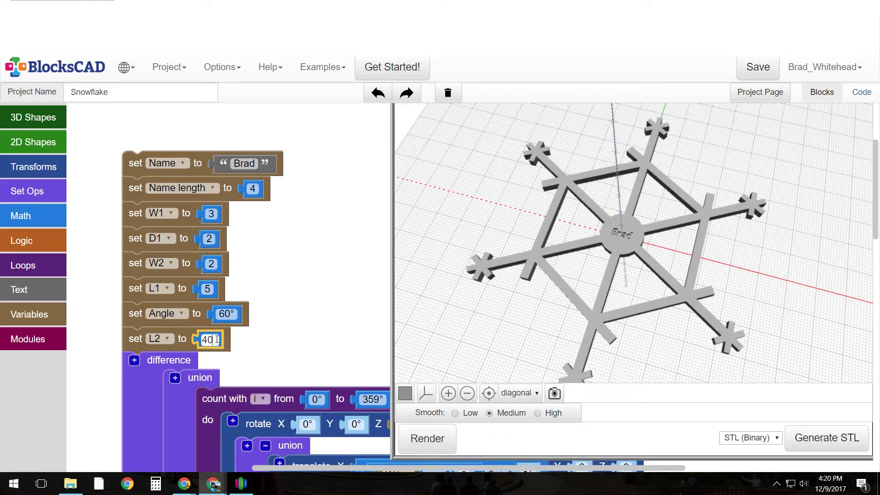
Step: Shorten the crossbars by setting the L2 variable to 30, and render the snowflake again
key("BackSpace")
key("BackSpace")
type("30")
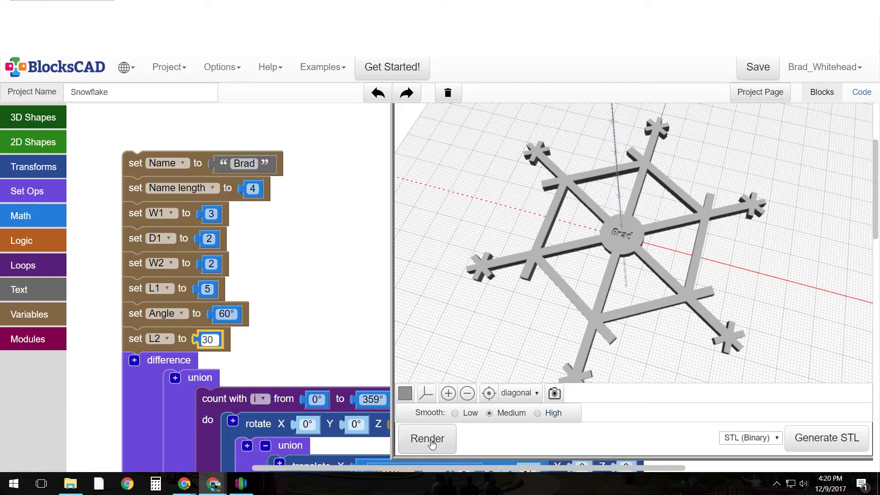
left_click(428, 439)
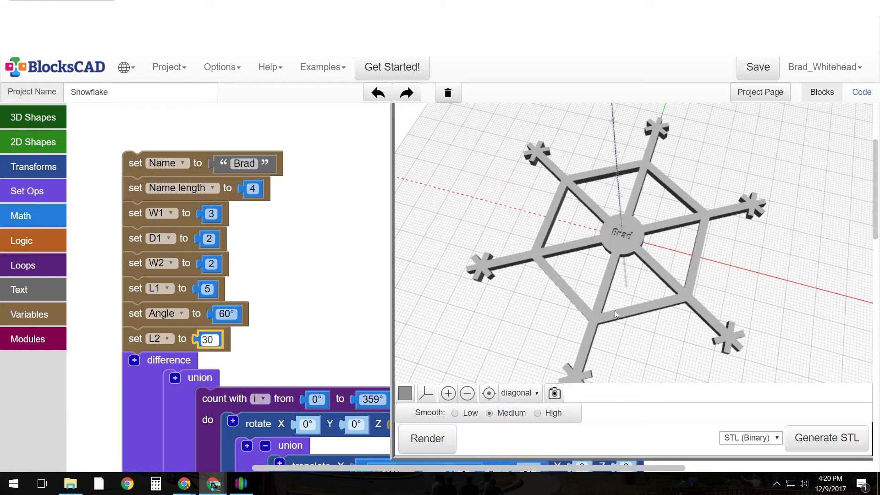
Step: Set the L1 variable to 8 to lengthen the small branches at the arm tips, and render the snowflake
left_click(208, 289)
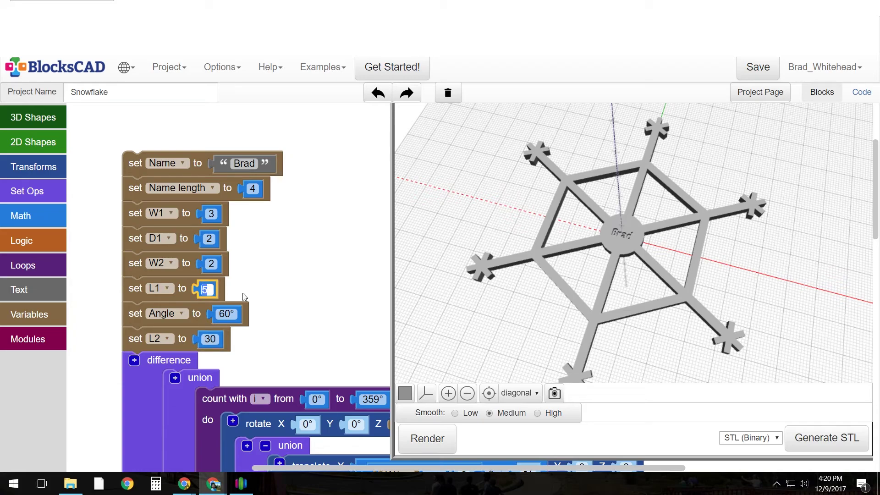
type("8")
left_click(427, 439)
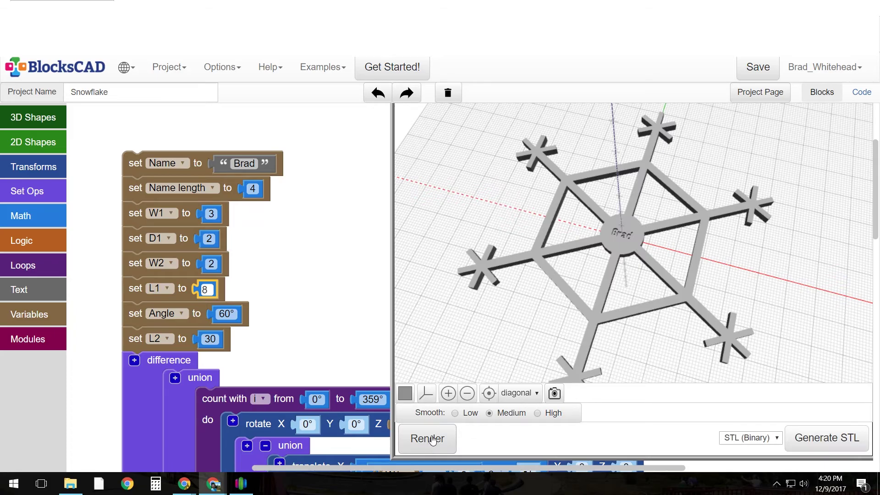
Step: Change the display color of the rendered snowflake to orange
left_click_drag(456, 279, 500, 175)
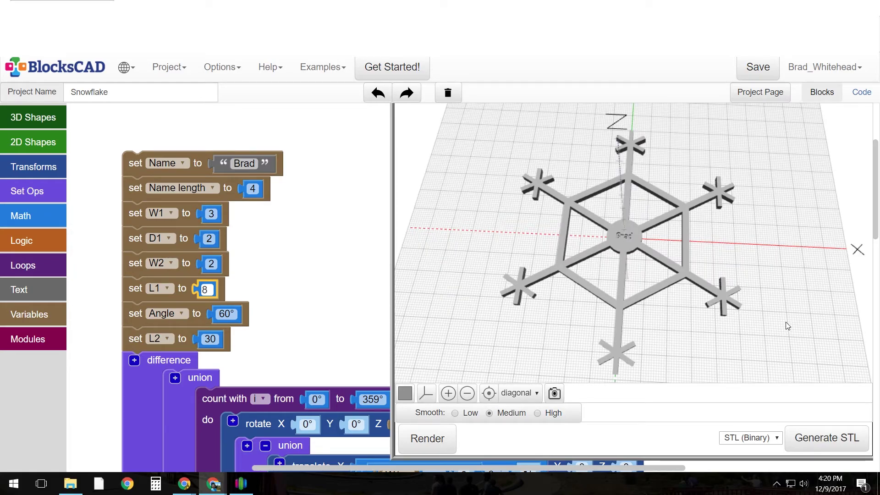
left_click(404, 395)
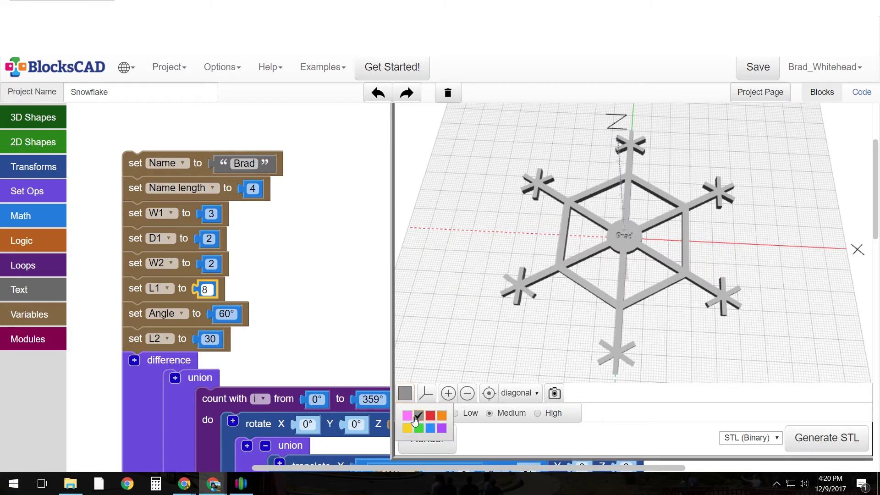
left_click(441, 419)
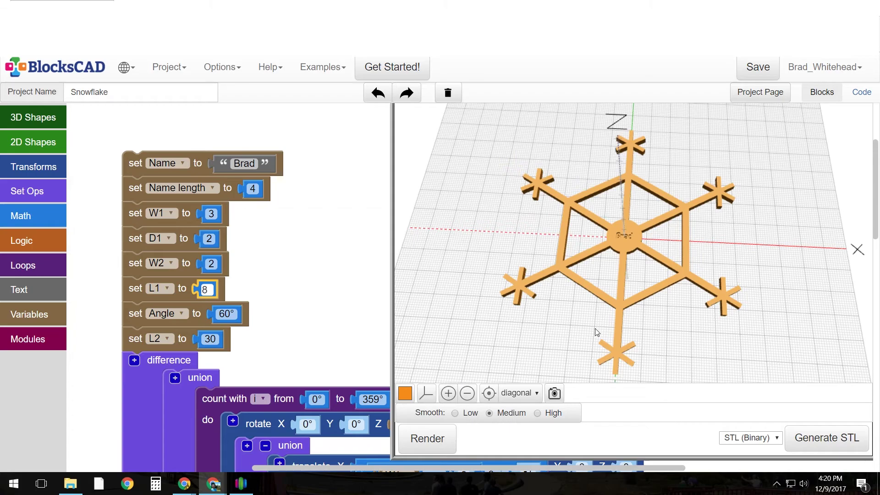
Step: Set the render smoothness to High and render the snowflake again
left_click_drag(596, 334, 789, 265)
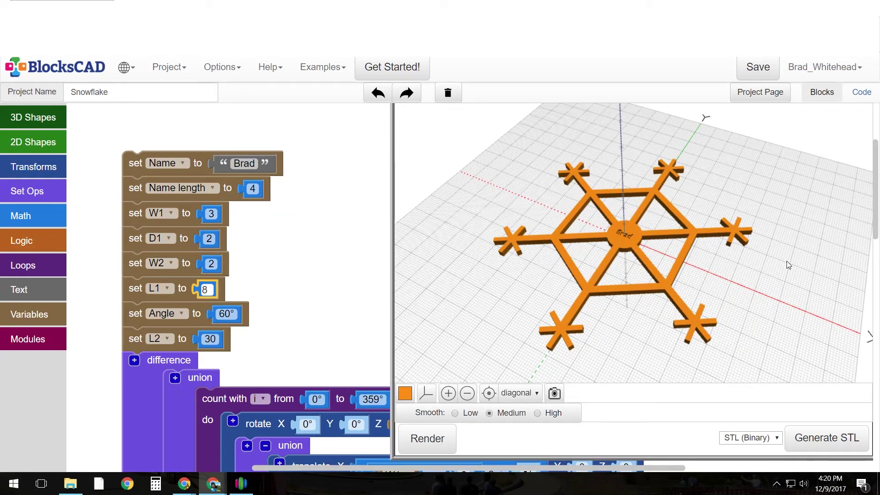
left_click(537, 413)
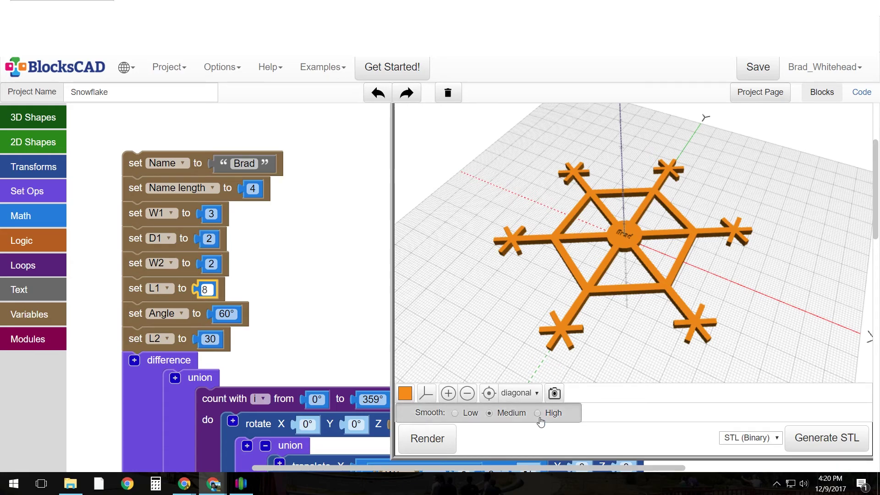
left_click(427, 438)
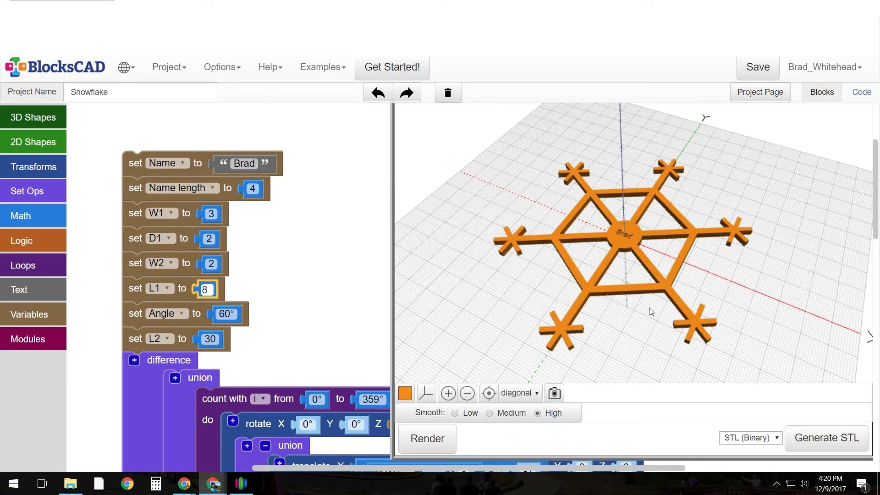